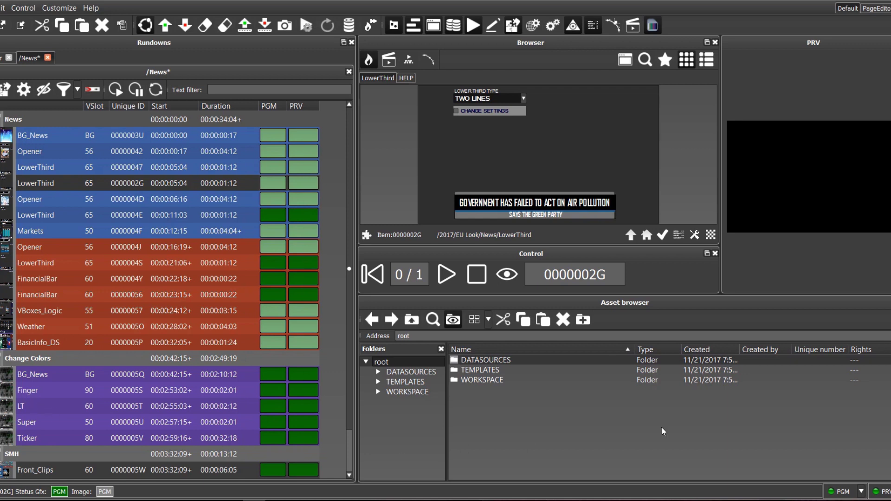
# Show the Data Sources panel with its source list and query editor
pyautogui.click(490, 110)
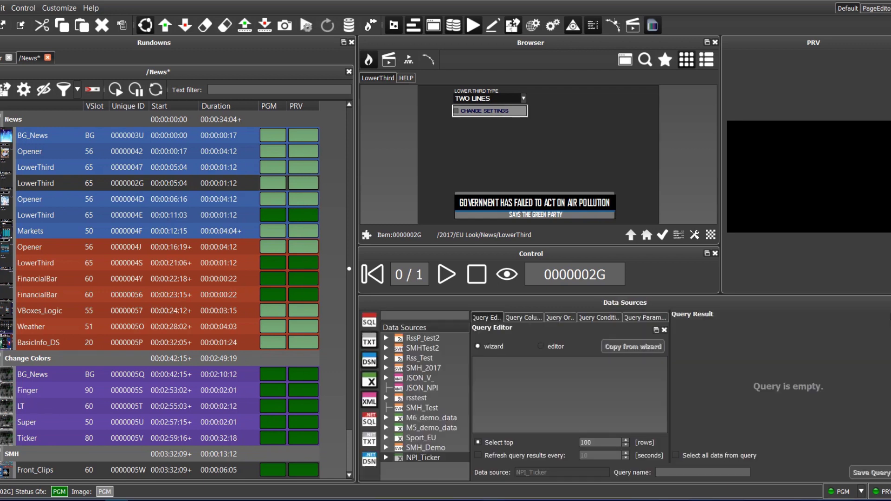
# Start adding a new data source and list the available factory types
pyautogui.rightClick(399, 471)
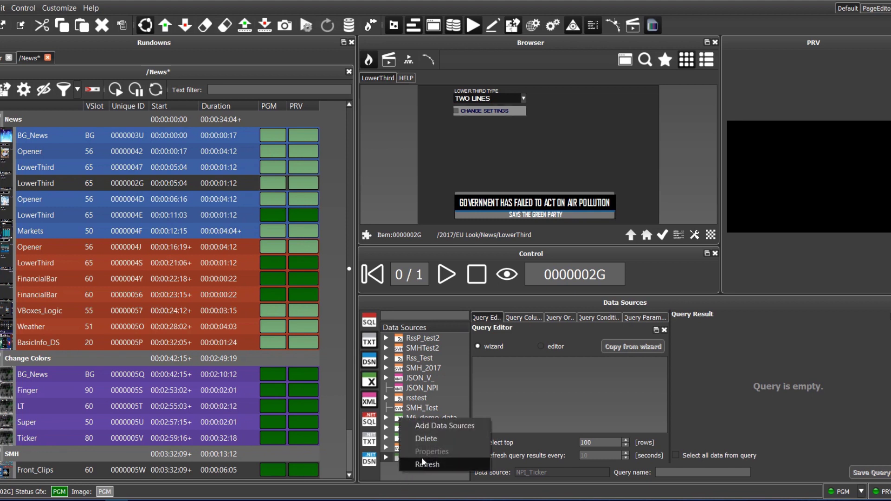
pyautogui.click(425, 427)
pyautogui.click(518, 149)
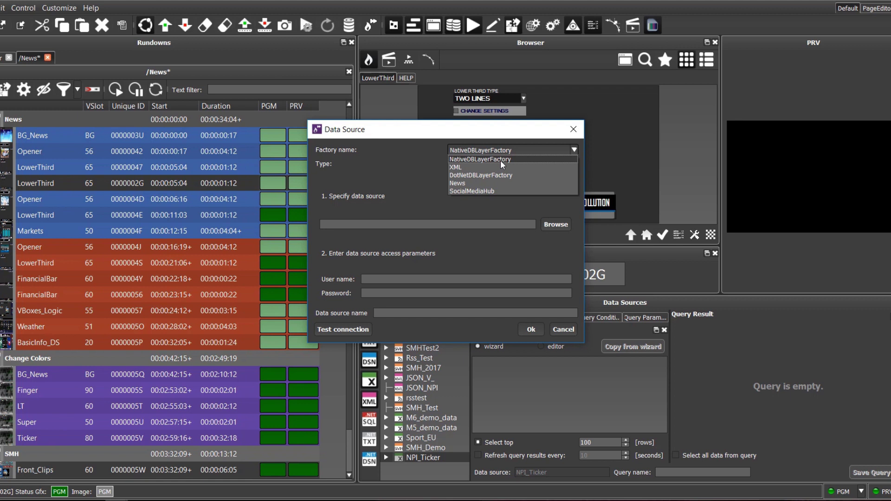
# Create an XML-factory data source named JSON reading Un-Parseable.json
pyautogui.click(493, 166)
pyautogui.click(556, 200)
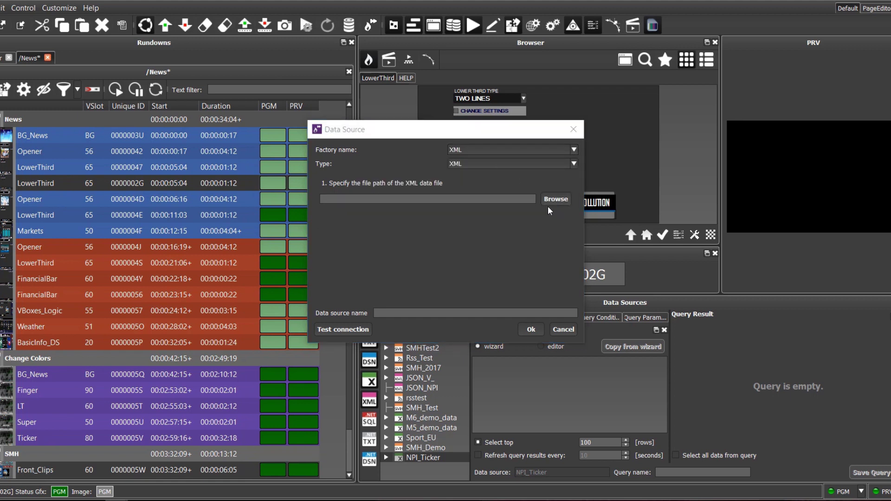
pyautogui.doubleClick(409, 280)
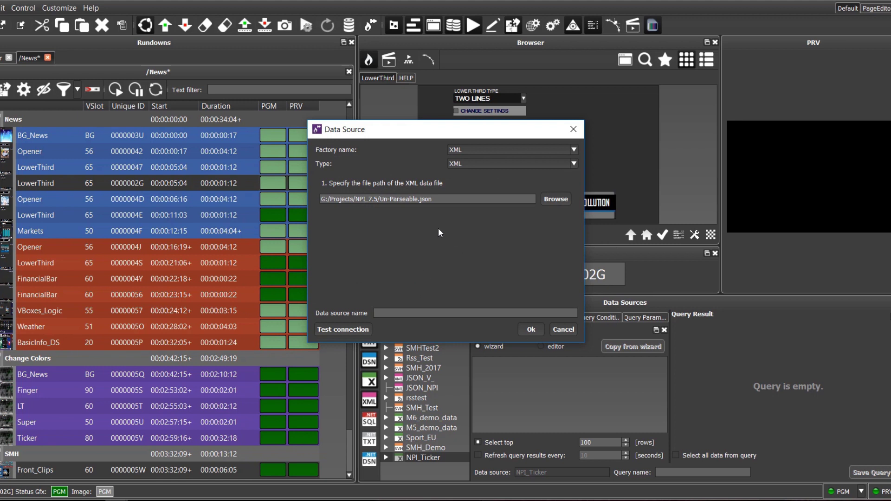
pyautogui.click(396, 313)
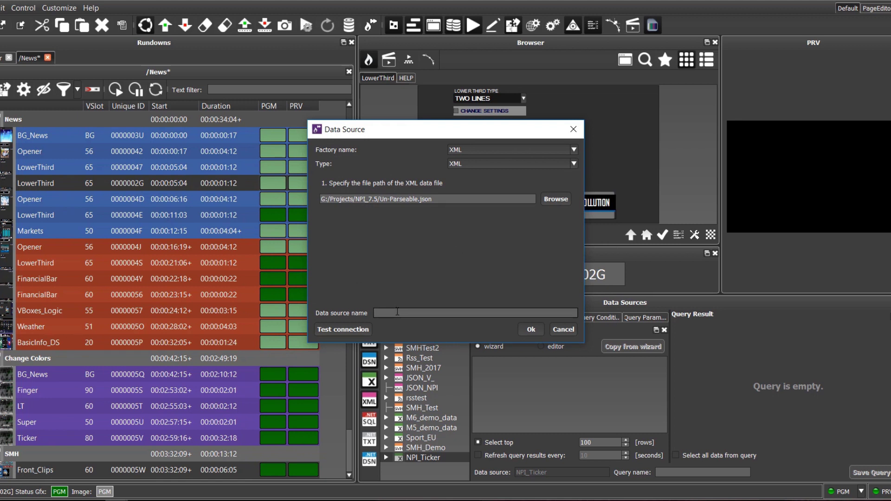
pyautogui.write('JSON')
pyautogui.click(522, 330)
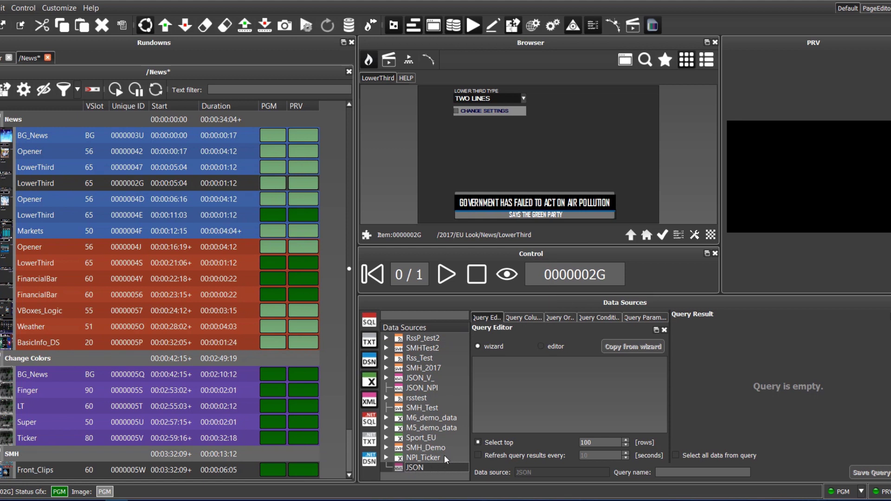
# Add UserNickname and OriginalText as the query's columns on the JSON source
pyautogui.click(532, 319)
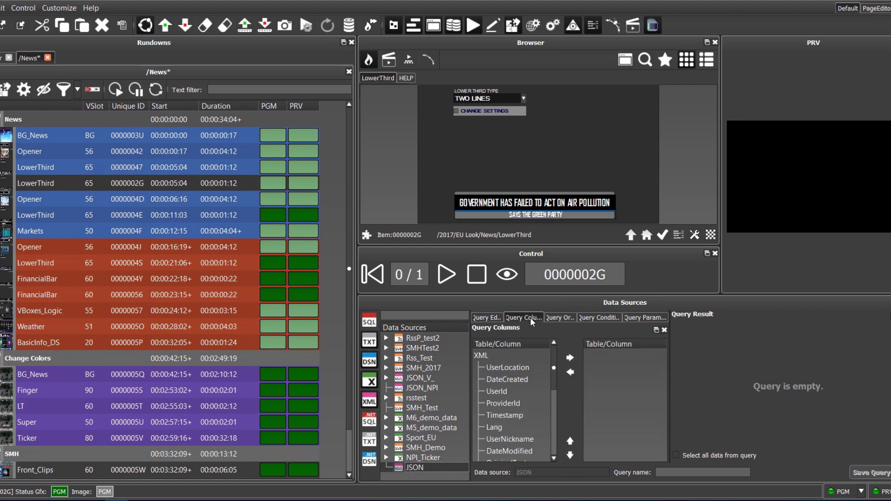
pyautogui.click(502, 394)
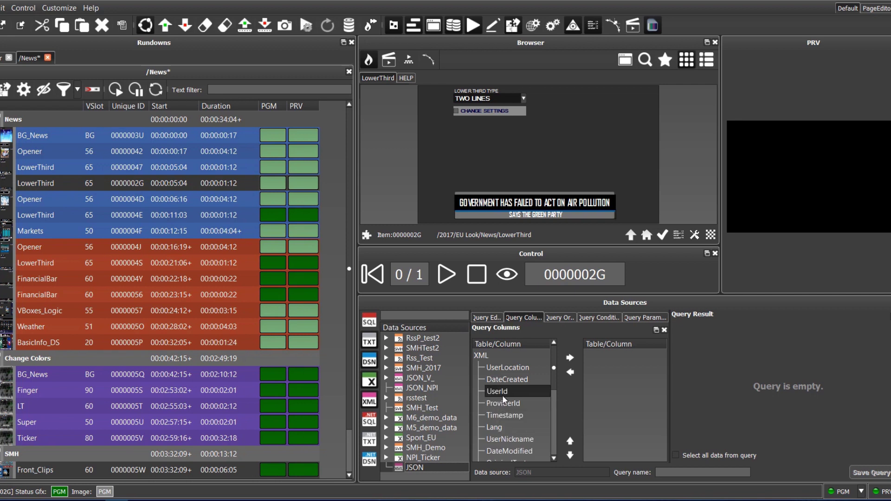
pyautogui.click(516, 441)
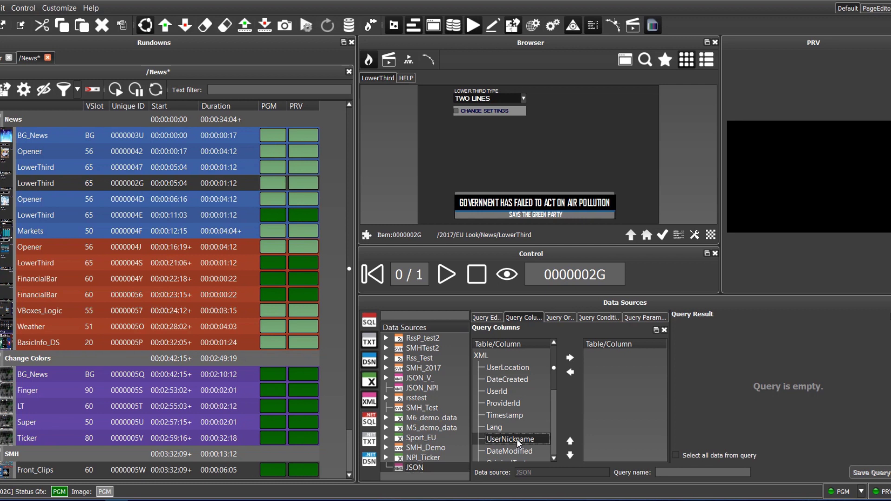
pyautogui.click(569, 359)
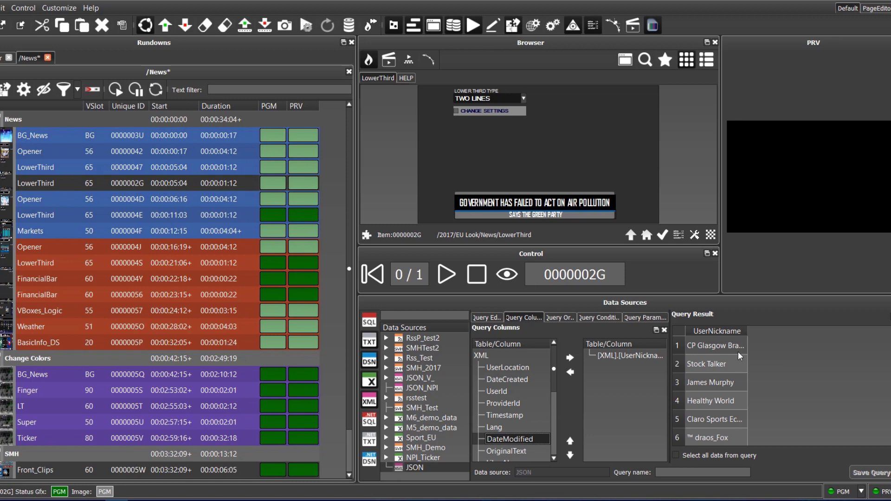
pyautogui.click(503, 451)
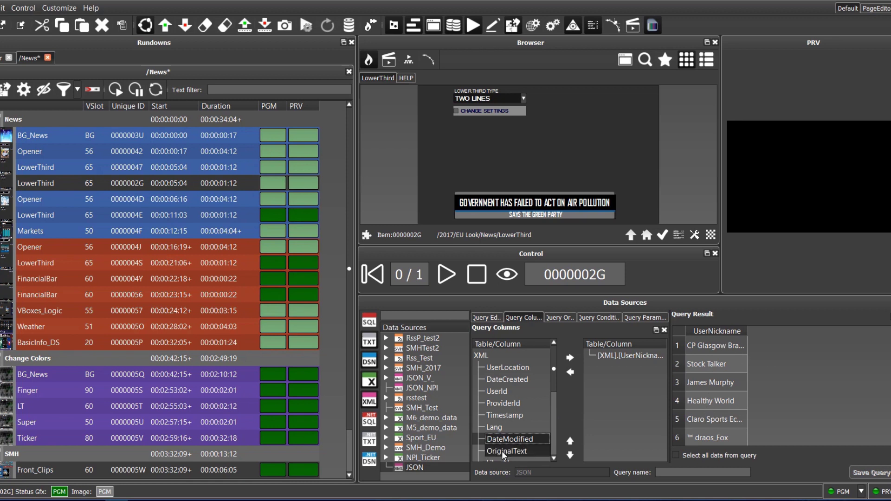
pyautogui.click(570, 359)
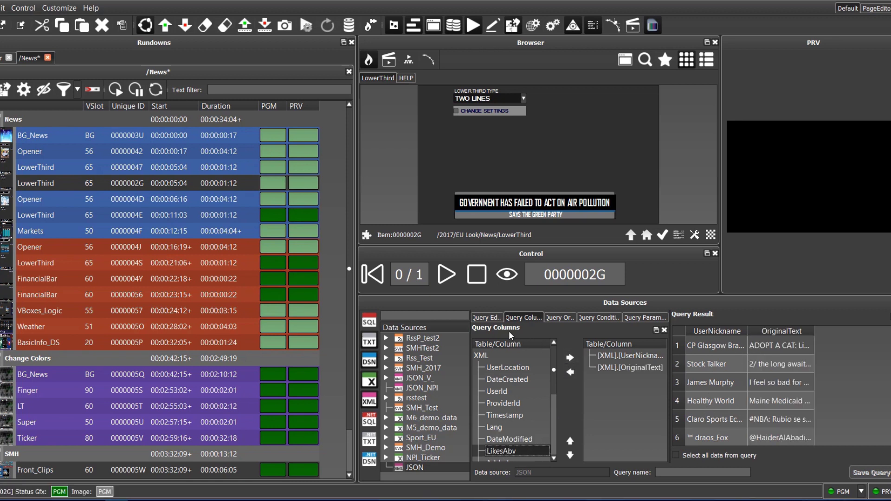
pyautogui.click(492, 316)
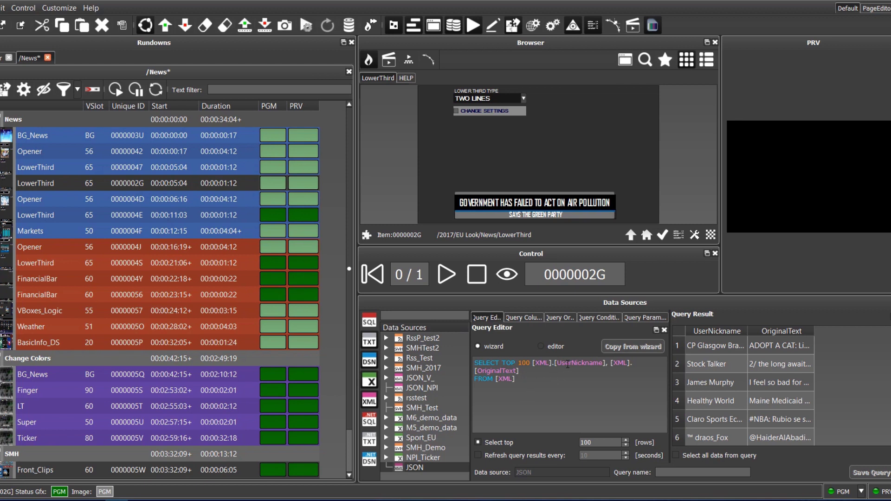
# Paste the SQL filtering UserNickname LIKE 'S%' and save it as Query
pyautogui.click(542, 346)
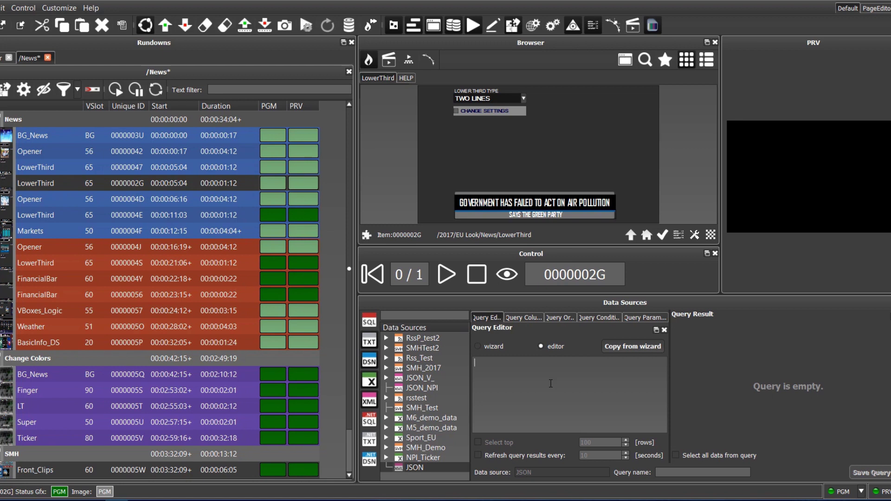
pyautogui.write("SELECT TOP 100 [XML].[Text], [XML].[UserName], [XML].[UserNickname] FROM [XML] WHERE [XML].[UserNickname] LIKE 'S%'")
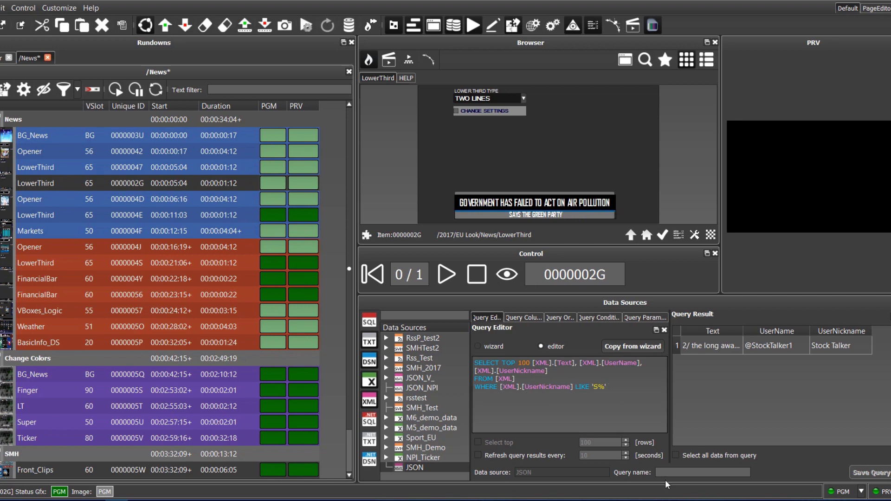
pyautogui.click(695, 474)
pyautogui.write('Query')
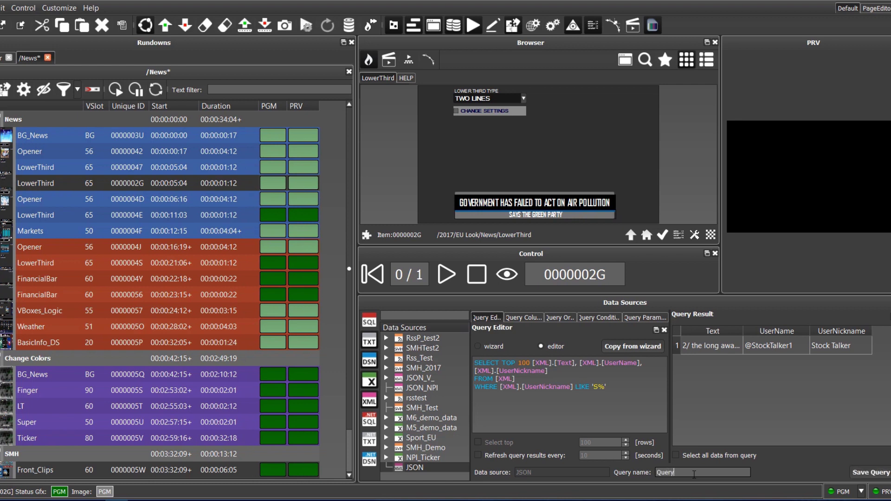
pyautogui.click(871, 473)
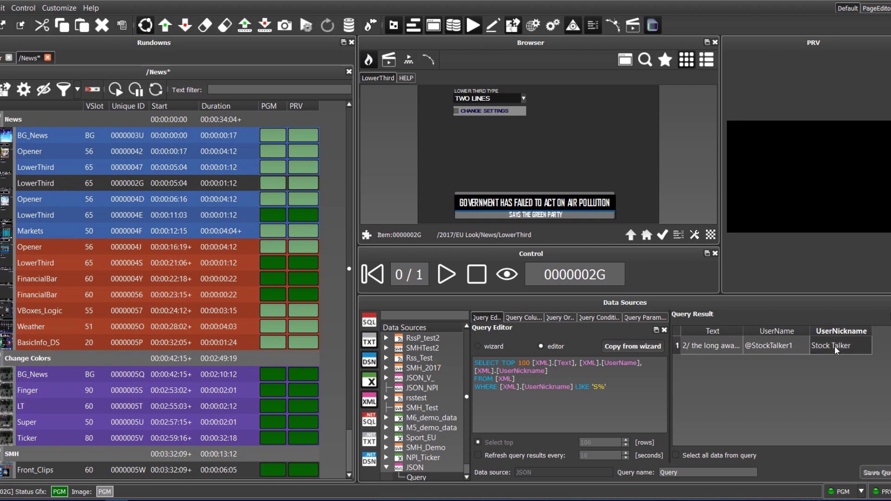
# Drag the tweet Text into the headline and Stock Talker into the second line, then rewind
pyautogui.moveTo(834, 346)
pyautogui.mouseDown()
pyautogui.moveTo(668, 291)
pyautogui.moveTo(550, 215)
pyautogui.mouseUp()
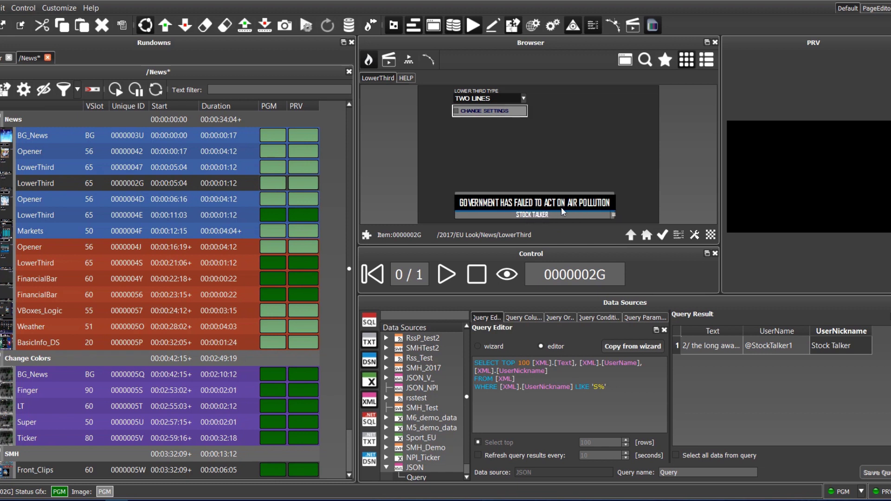
pyautogui.moveTo(711, 345); pyautogui.dragTo(574, 205)
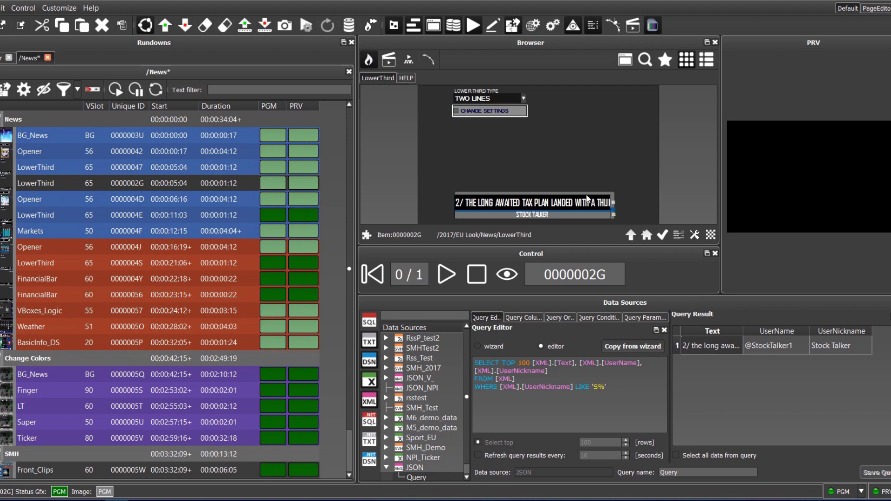
pyautogui.click(373, 275)
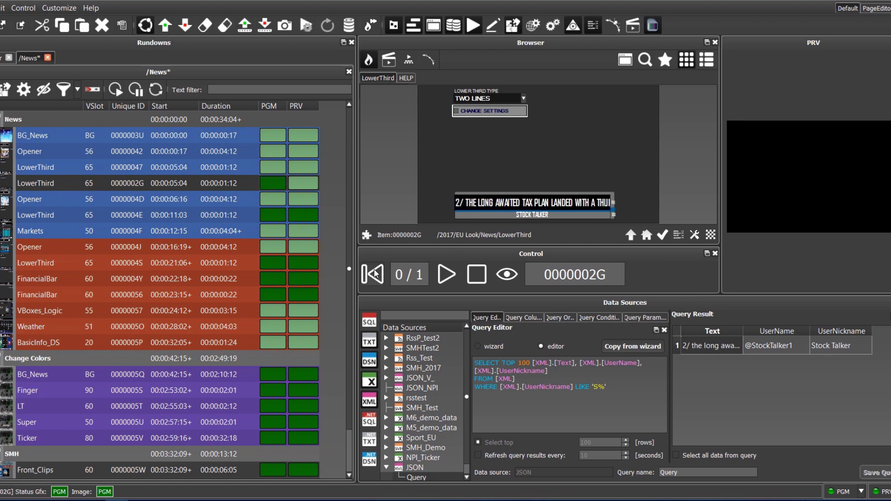
# Play the lower third to show it in the preview monitor
pyautogui.click(453, 276)
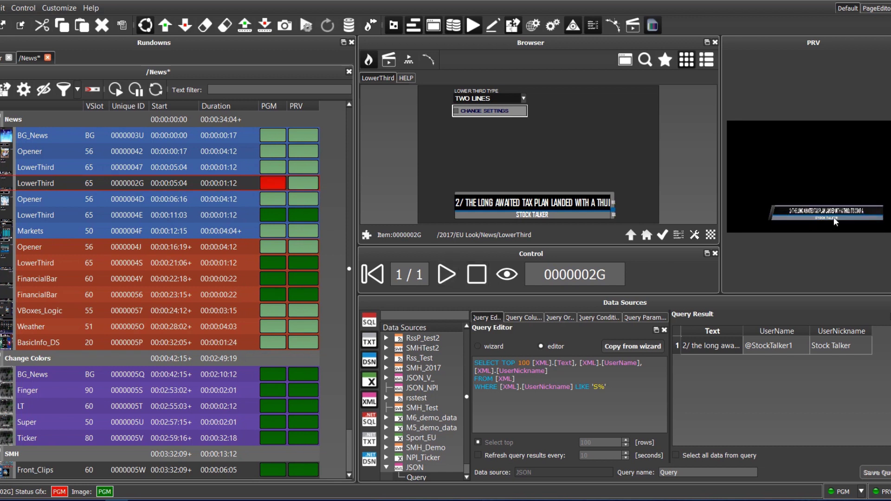